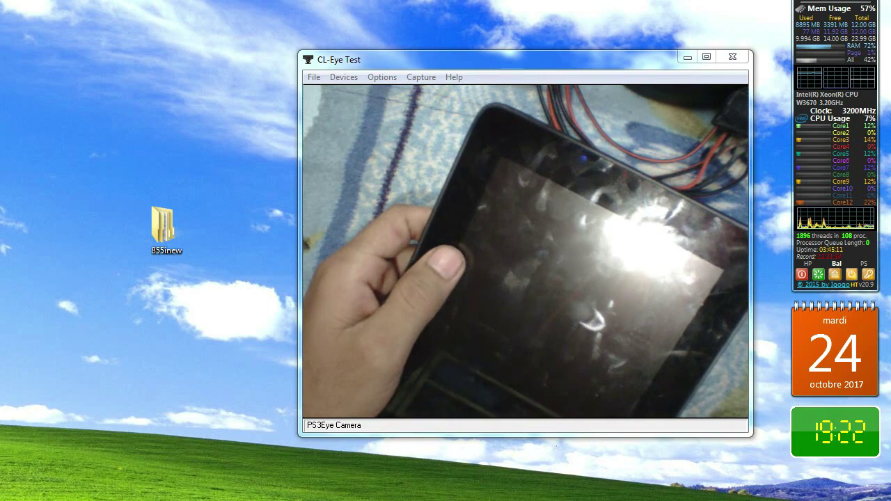
- Move the camera preview and the ZIP archive's icon aside, and open the desktop folder 855inew in a resized, repositioned window
{"action": "left_click_drag", "start_coordinate": [492, 59], "coordinate": [612, 35]}
{"action": "left_click_drag", "start_coordinate": [320, 303], "coordinate": [233, 221]}
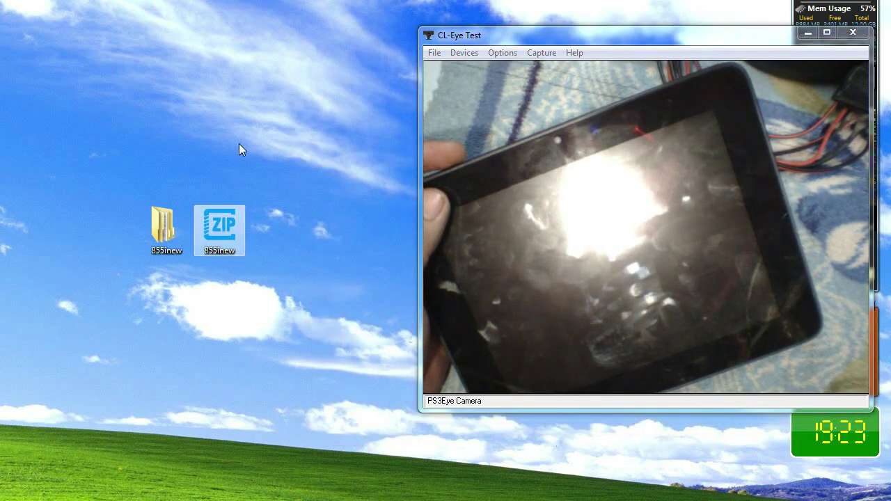
{"action": "left_click", "coordinate": [163, 229]}
{"action": "double_click", "coordinate": [161, 230]}
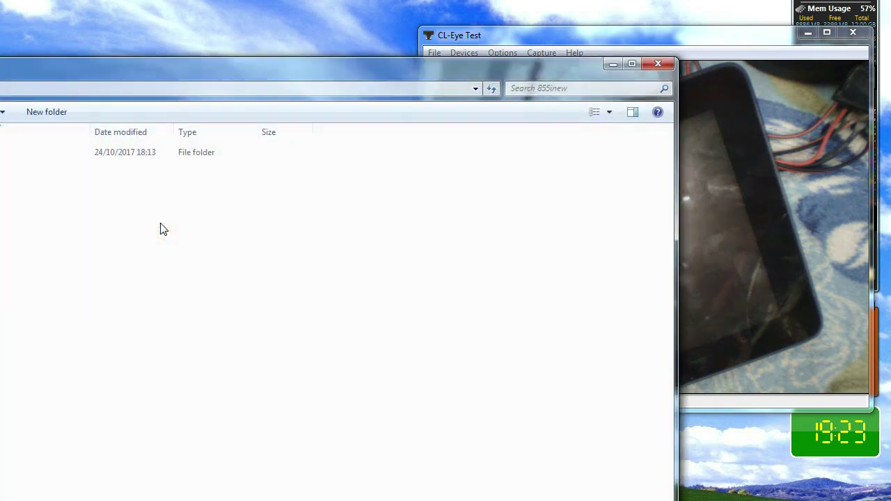
{"action": "left_click_drag", "start_coordinate": [0, 60], "coordinate": [52, 126]}
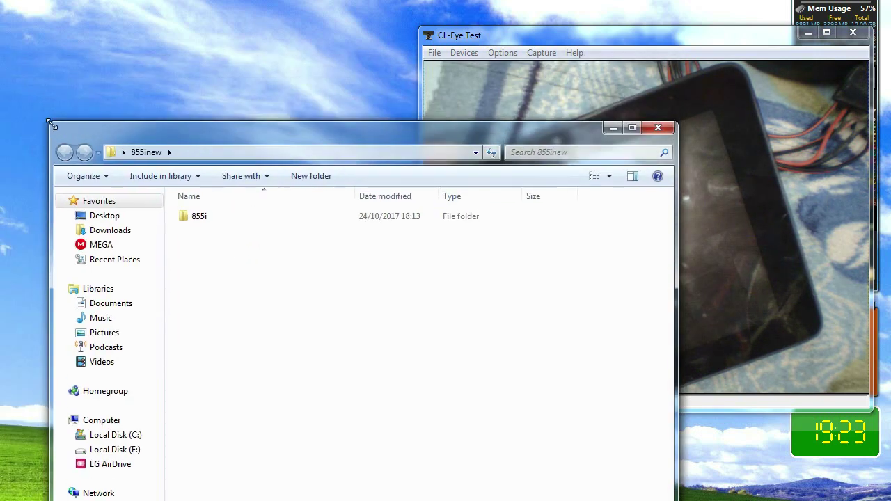
{"action": "left_click_drag", "start_coordinate": [234, 132], "coordinate": [231, 36]}
- Launch LiveSuit from the LiveSuit--A10---F20 subfolder of 855i, close the folder window, and move LiveSuit beside the camera preview
{"action": "left_click", "coordinate": [342, 130]}
{"action": "double_click", "coordinate": [201, 124]}
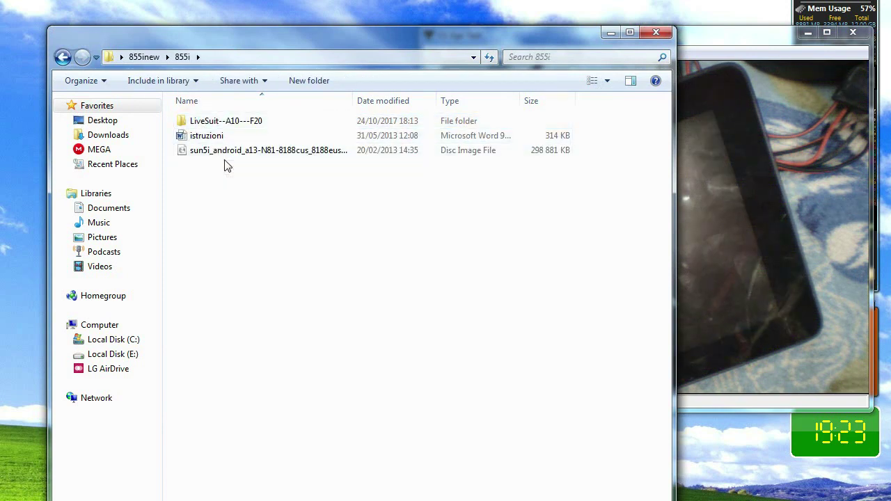
{"action": "double_click", "coordinate": [230, 120]}
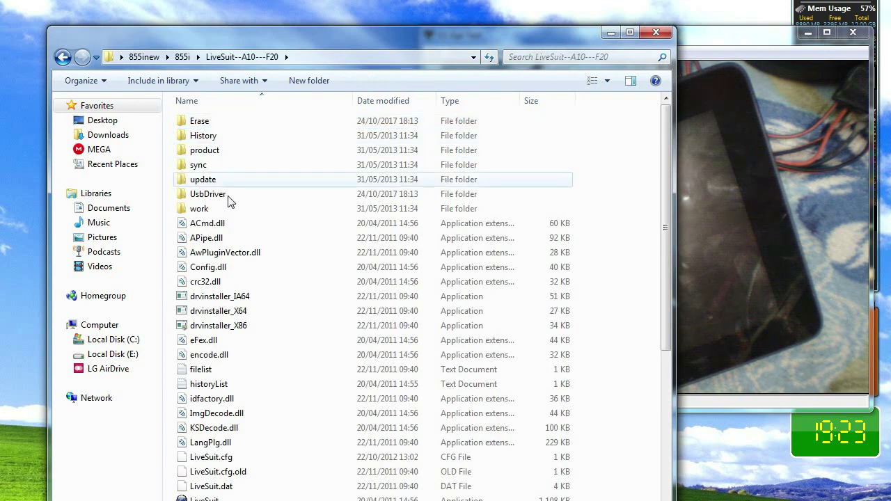
{"action": "scroll", "coordinate": [273, 315], "scroll_direction": "down", "scroll_amount": 4}
{"action": "scroll", "coordinate": [273, 314], "scroll_direction": "down", "scroll_amount": 1}
{"action": "left_click", "coordinate": [350, 285]}
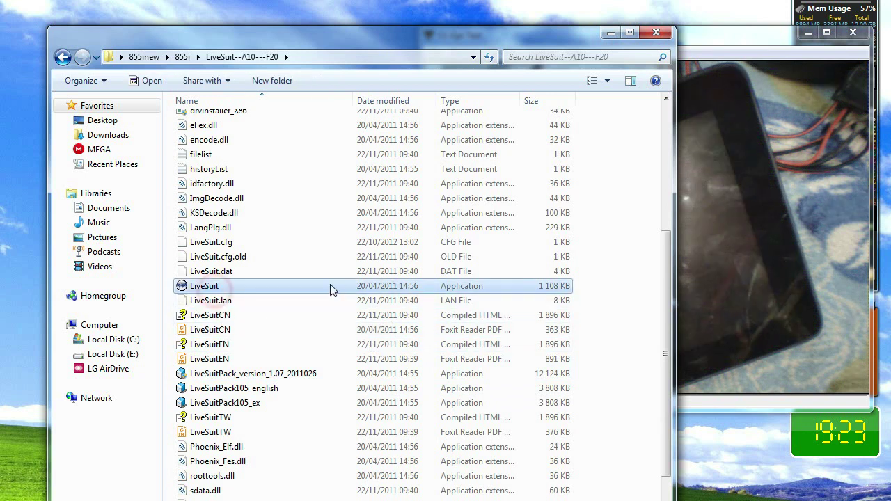
{"action": "double_click", "coordinate": [204, 288]}
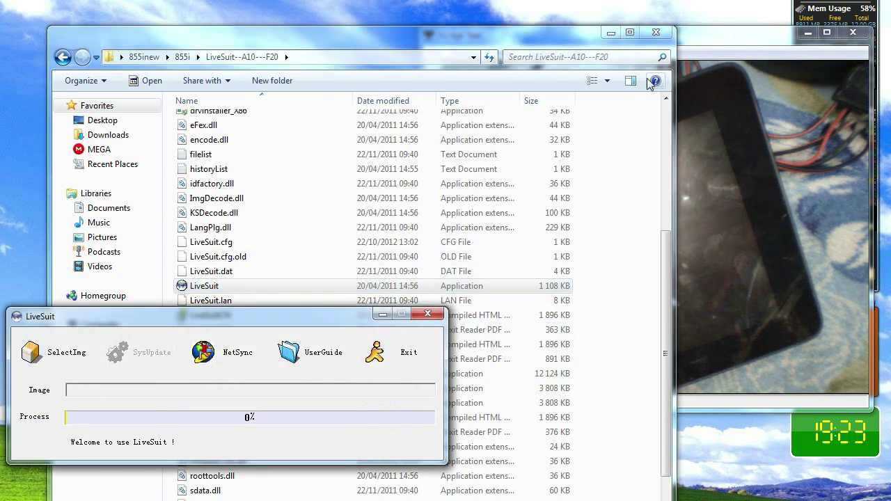
{"action": "left_click", "coordinate": [653, 35]}
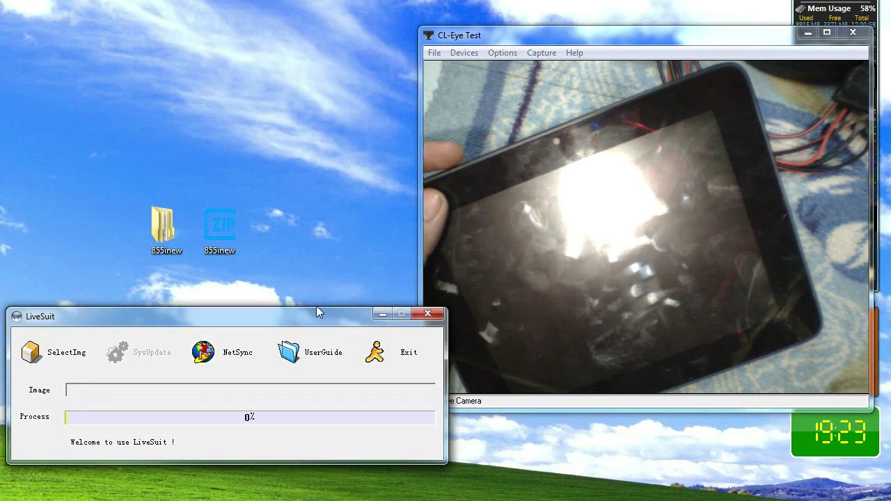
{"action": "left_click_drag", "start_coordinate": [308, 314], "coordinate": [309, 150]}
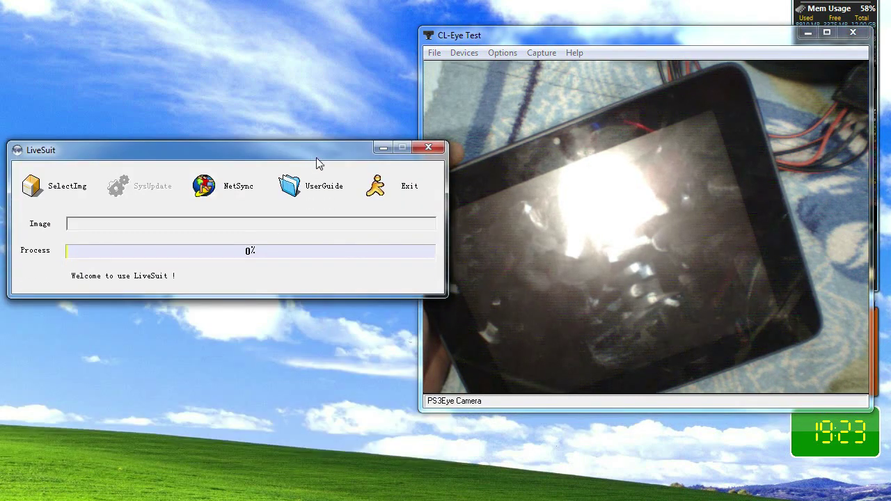
- Load sun5i_android_a13-N81-8188cus_8188eus_20130220.img from the desktop's 855inew\855i folder as the firmware image, with the file list in List view
{"action": "left_click", "coordinate": [43, 188]}
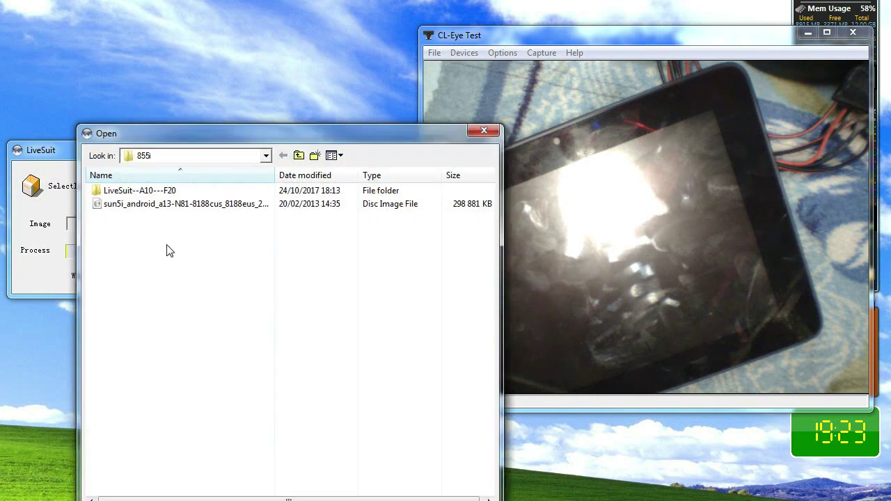
{"action": "left_click", "coordinate": [299, 155]}
{"action": "left_click", "coordinate": [299, 155]}
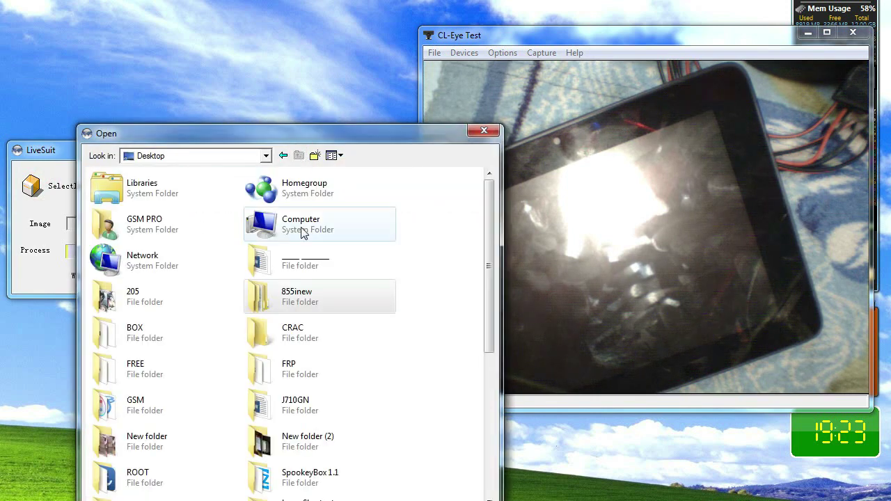
{"action": "left_click", "coordinate": [297, 301]}
{"action": "double_click", "coordinate": [297, 301]}
{"action": "double_click", "coordinate": [111, 191]}
{"action": "left_click", "coordinate": [318, 204]}
{"action": "left_click", "coordinate": [332, 155]}
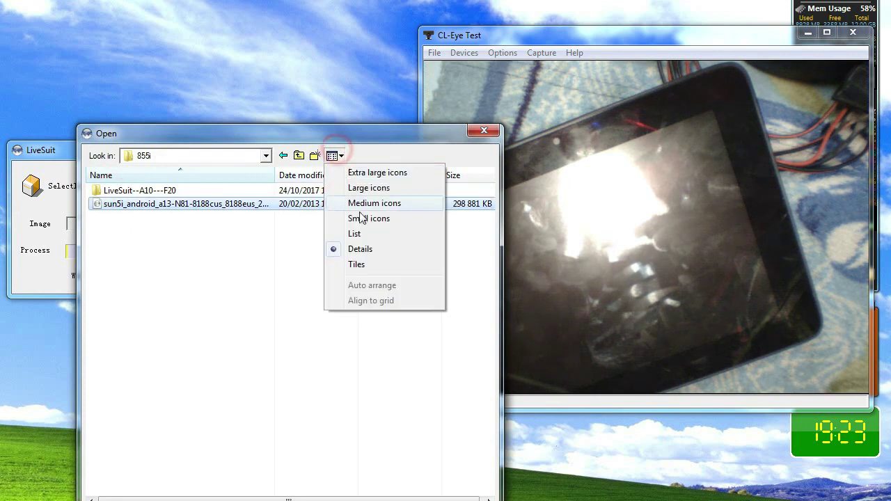
{"action": "left_click", "coordinate": [358, 234]}
{"action": "double_click", "coordinate": [225, 189]}
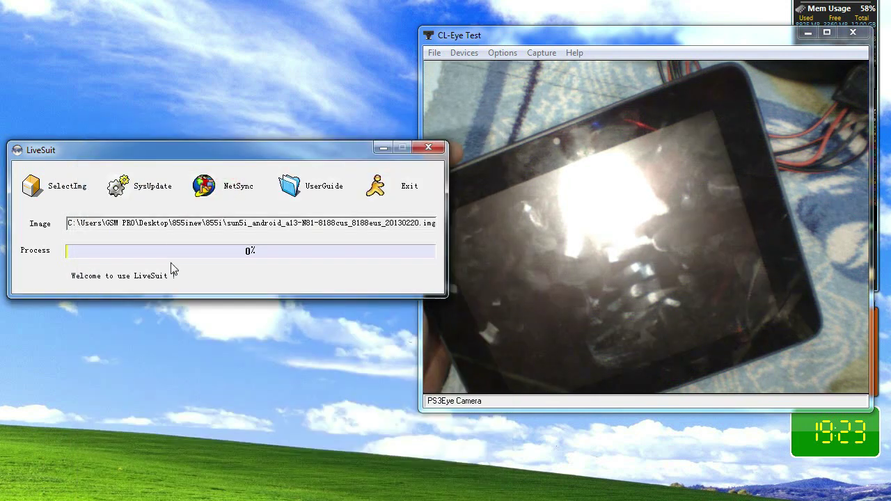
- Reposition the LiveSuit window, and start flashing the connected tablet in format upgrade mode, accepting both the mandatory format and force format prompts
{"action": "left_click", "coordinate": [568, 40]}
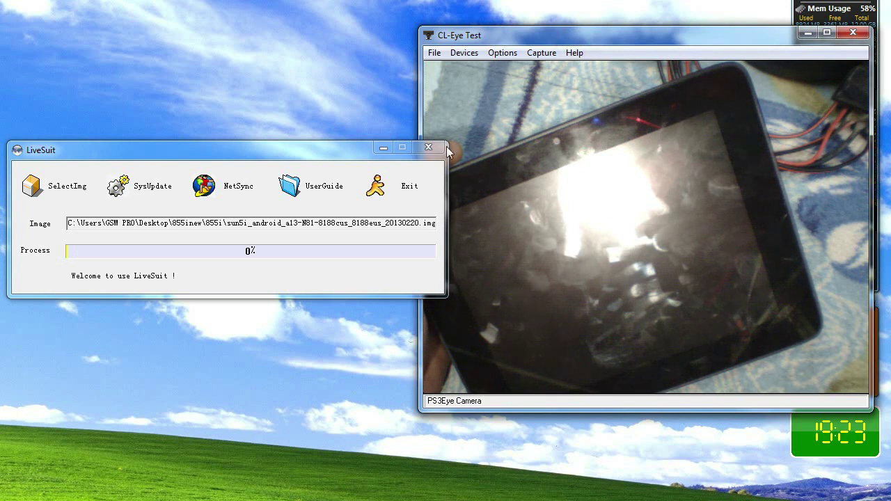
{"action": "left_click_drag", "start_coordinate": [347, 153], "coordinate": [334, 127]}
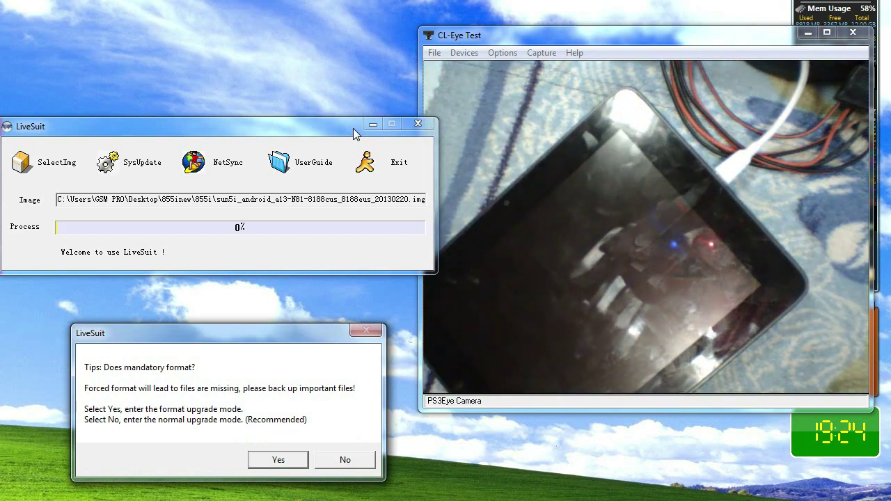
{"action": "left_click_drag", "start_coordinate": [252, 336], "coordinate": [242, 309]}
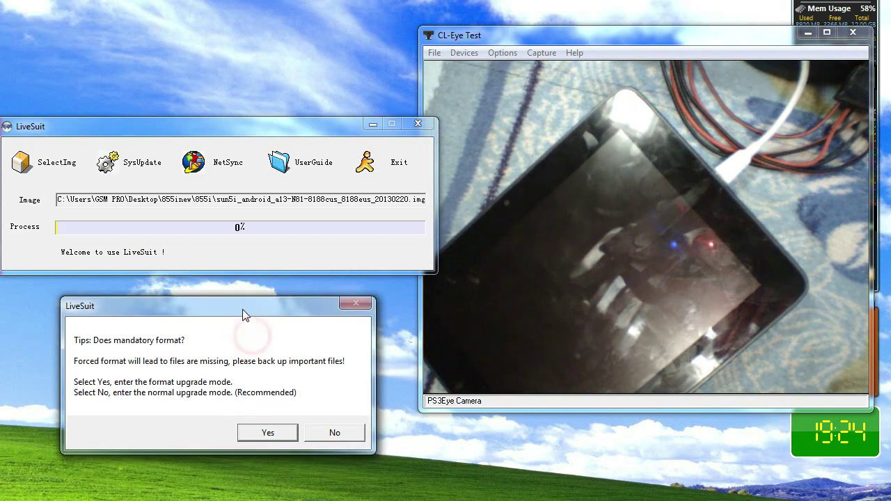
{"action": "left_click", "coordinate": [263, 434]}
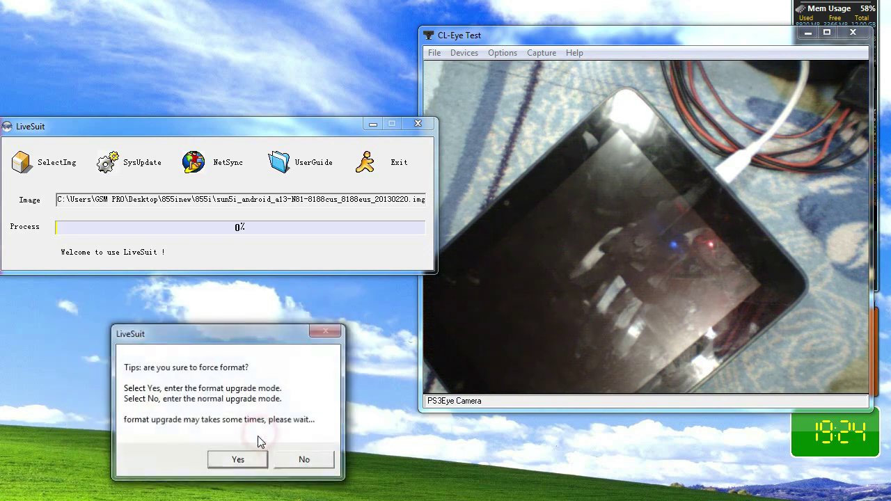
{"action": "left_click", "coordinate": [238, 461]}
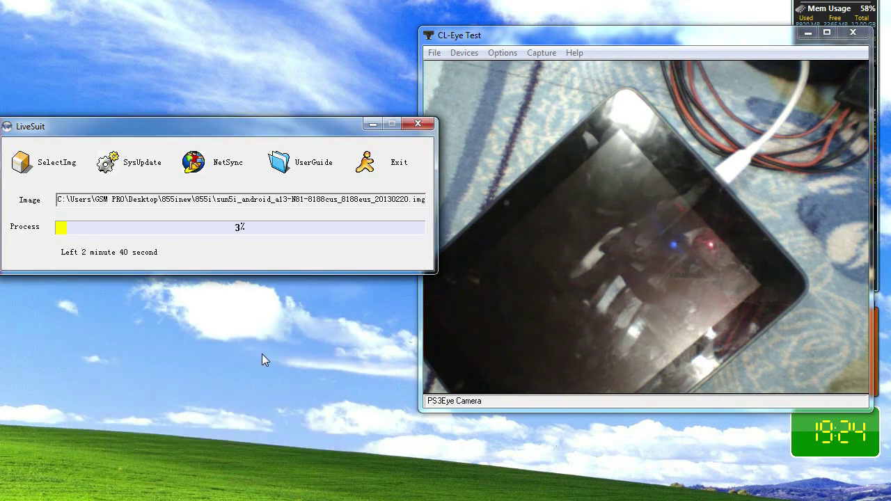
- Rearrange the LiveSuit and camera preview windows so the flashing progress and the tablet are both in view
{"action": "left_click_drag", "start_coordinate": [195, 133], "coordinate": [234, 110]}
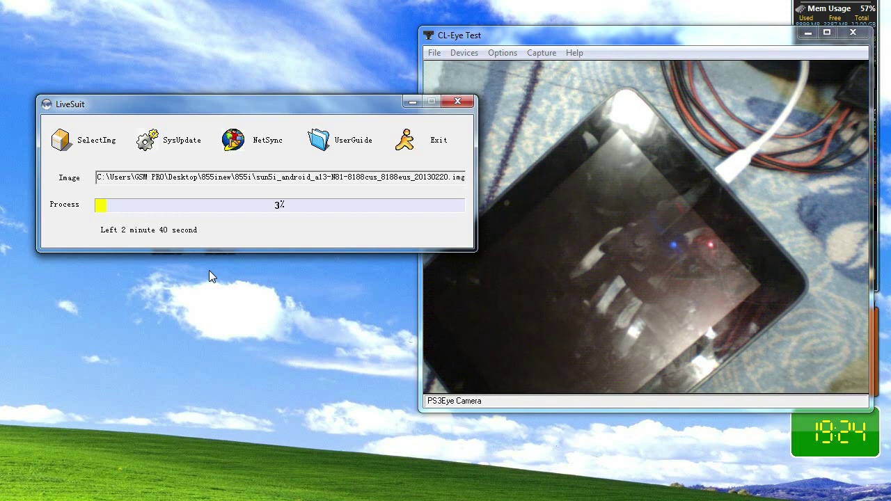
{"action": "left_click_drag", "start_coordinate": [257, 107], "coordinate": [241, 39]}
{"action": "left_click_drag", "start_coordinate": [573, 35], "coordinate": [473, 123]}
{"action": "left_click_drag", "start_coordinate": [268, 36], "coordinate": [298, 29]}
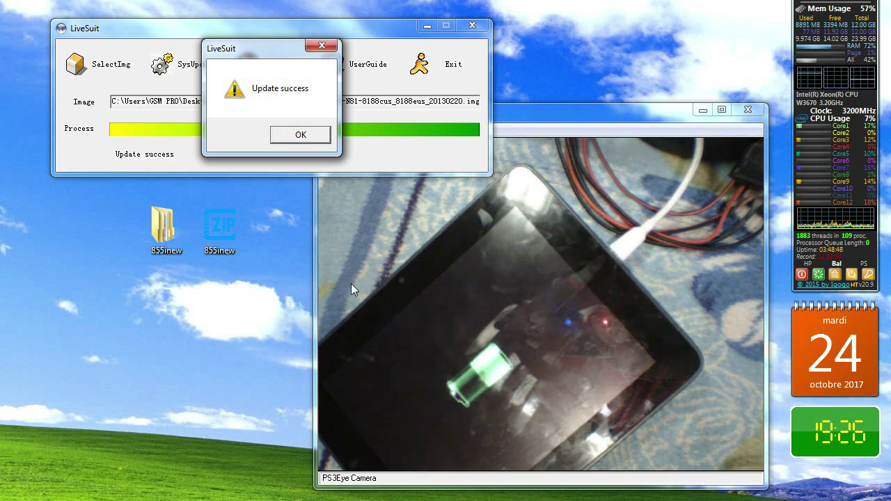
- Dismiss the update message and bring the camera preview into focus
{"action": "left_click", "coordinate": [300, 137]}
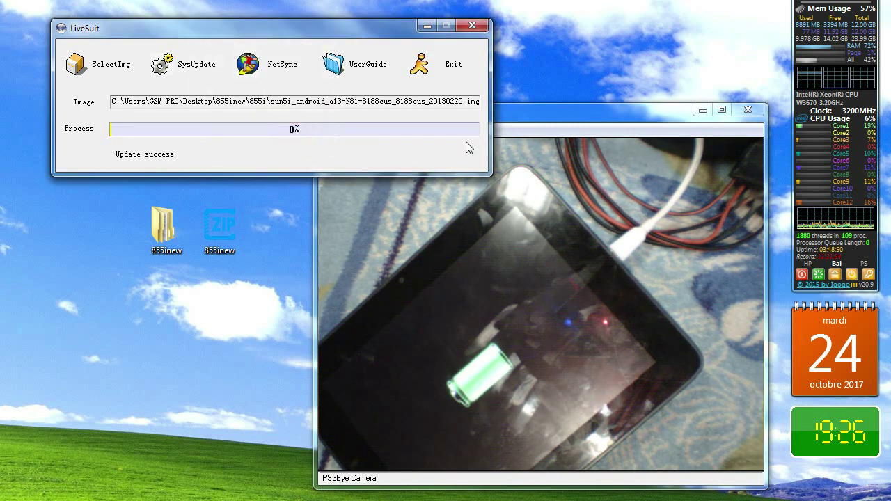
{"action": "left_click", "coordinate": [526, 117]}
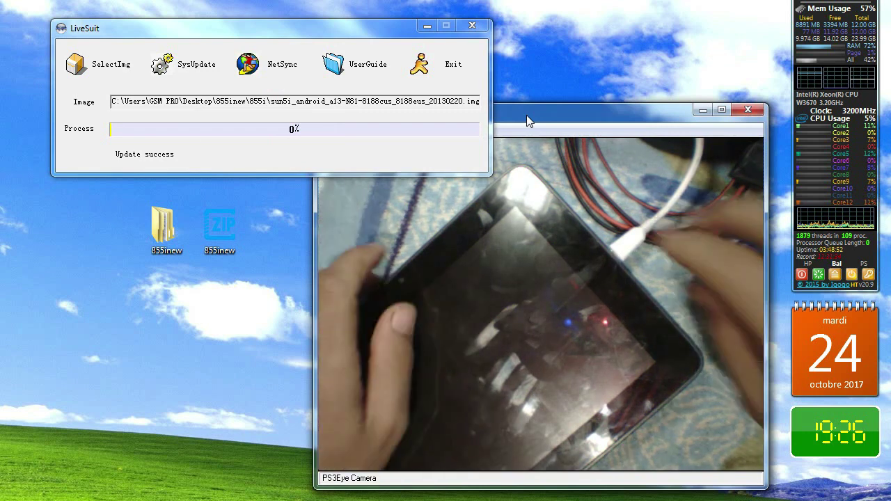